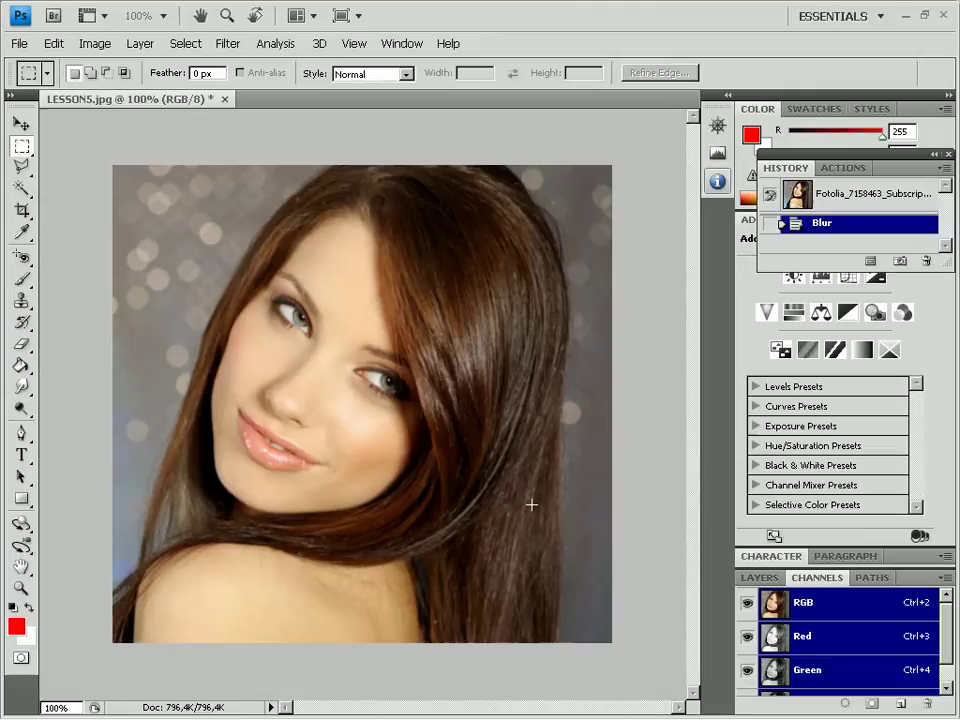
- Show the Filter menu's Sharpen submenu with Unsharp Mask over the portrait
click(228, 43)
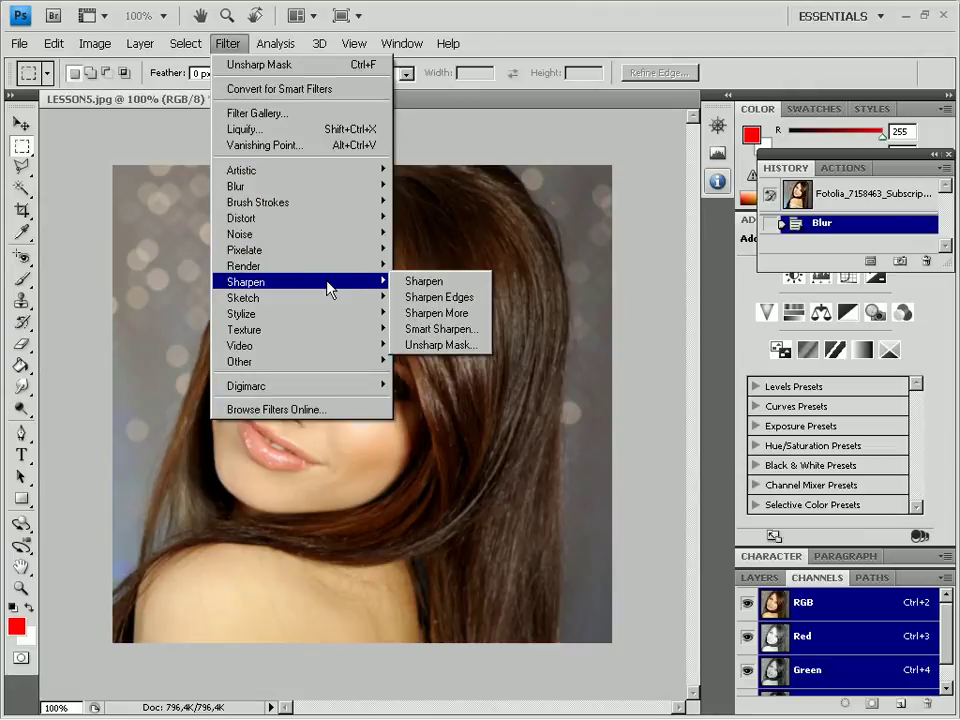
mouse_move(246, 282)
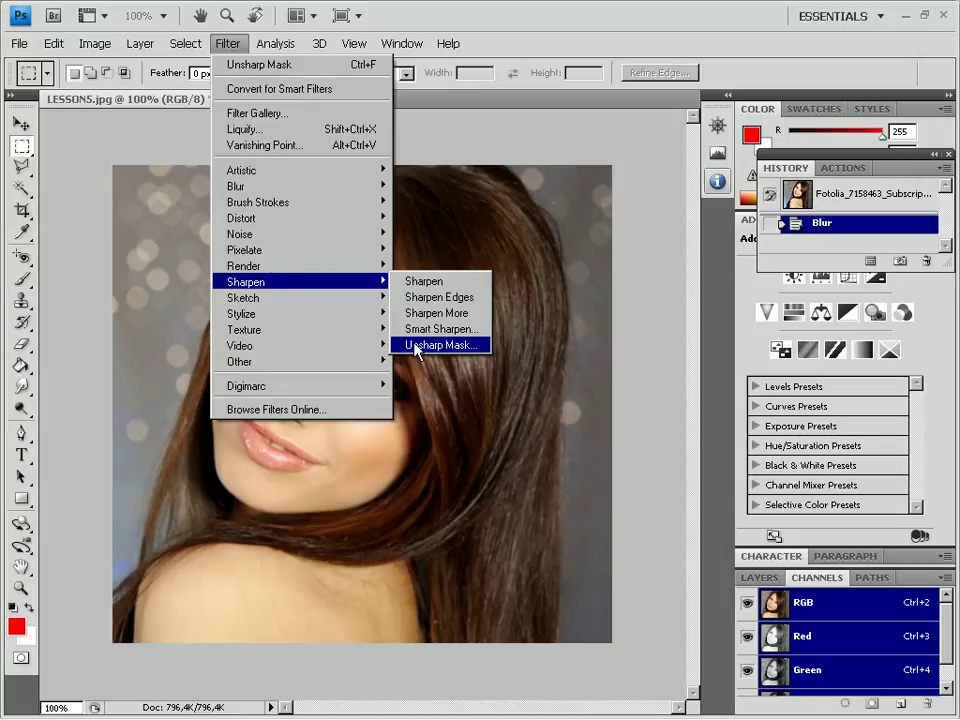
- Open Unsharp Mask and adjust Amount to about 132% with Radius 4.7 and Threshold 16
click(417, 345)
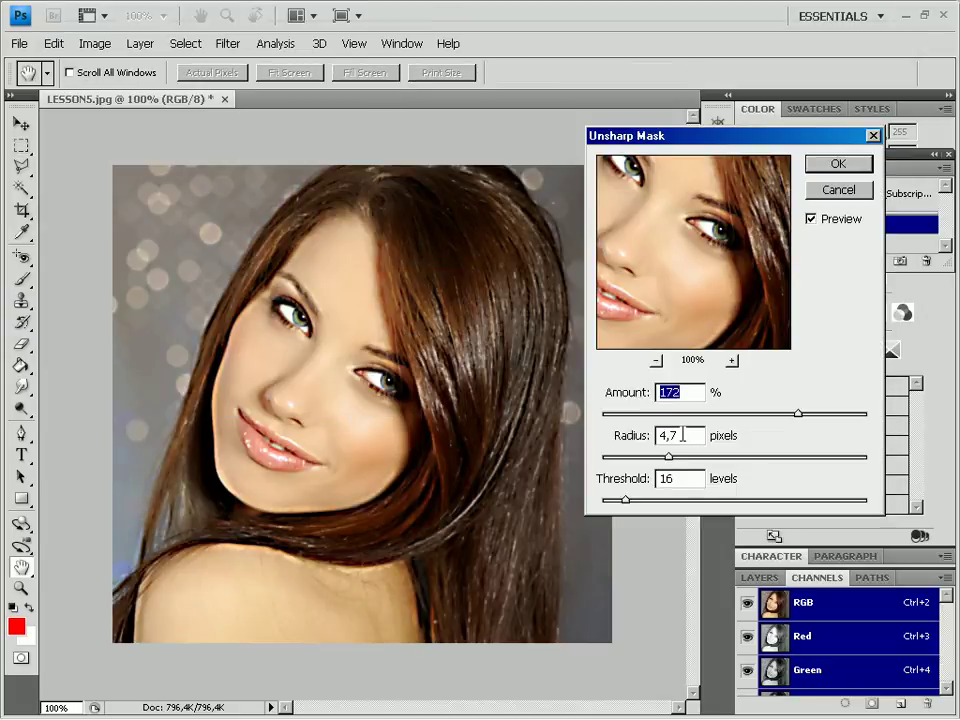
drag(798, 414, 738, 412)
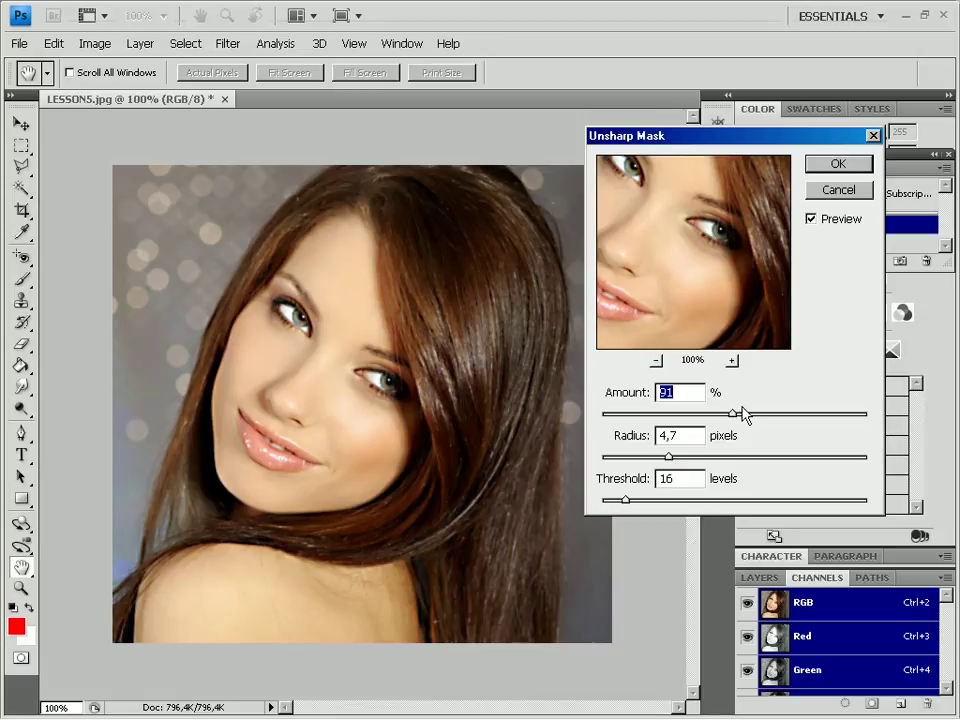
drag(743, 412, 769, 420)
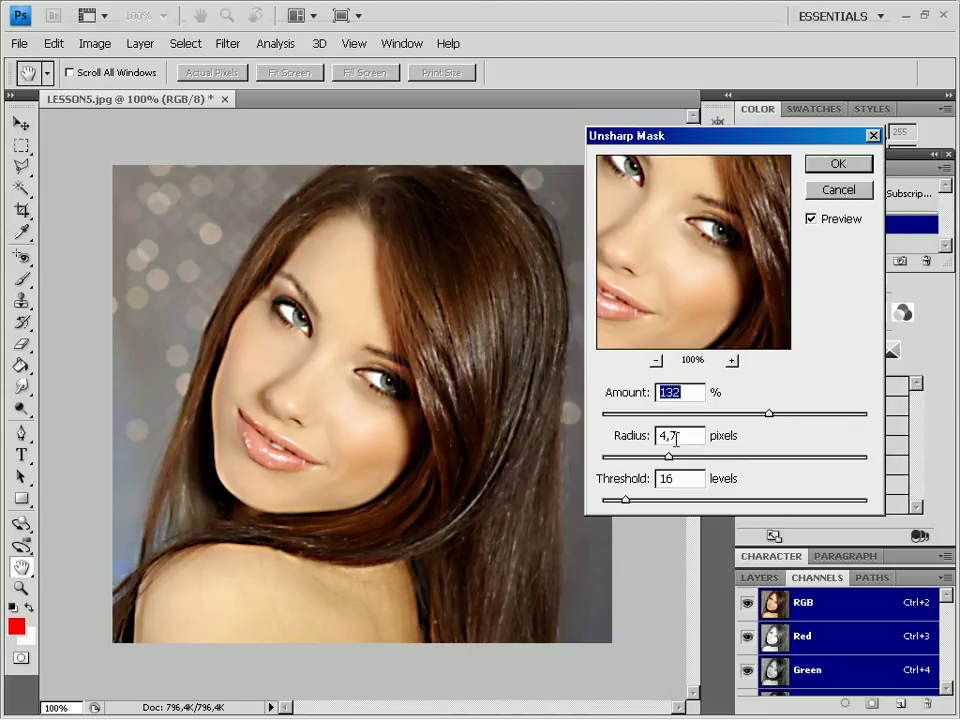
- Raise the Unsharp Mask Radius to 6.2 pixels and Threshold to 17 levels
mouse_move(668, 457)
mouse_down()
mouse_move(692, 458)
mouse_move(684, 458)
mouse_up()
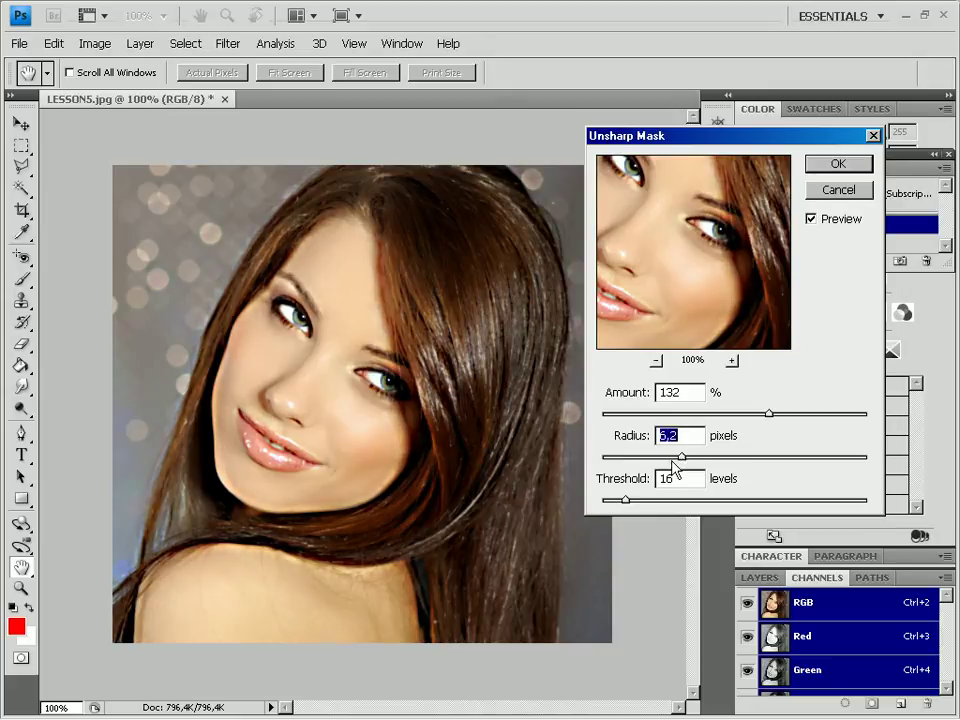
mouse_move(626, 500)
mouse_down()
mouse_move(640, 500)
mouse_move(628, 501)
mouse_up()
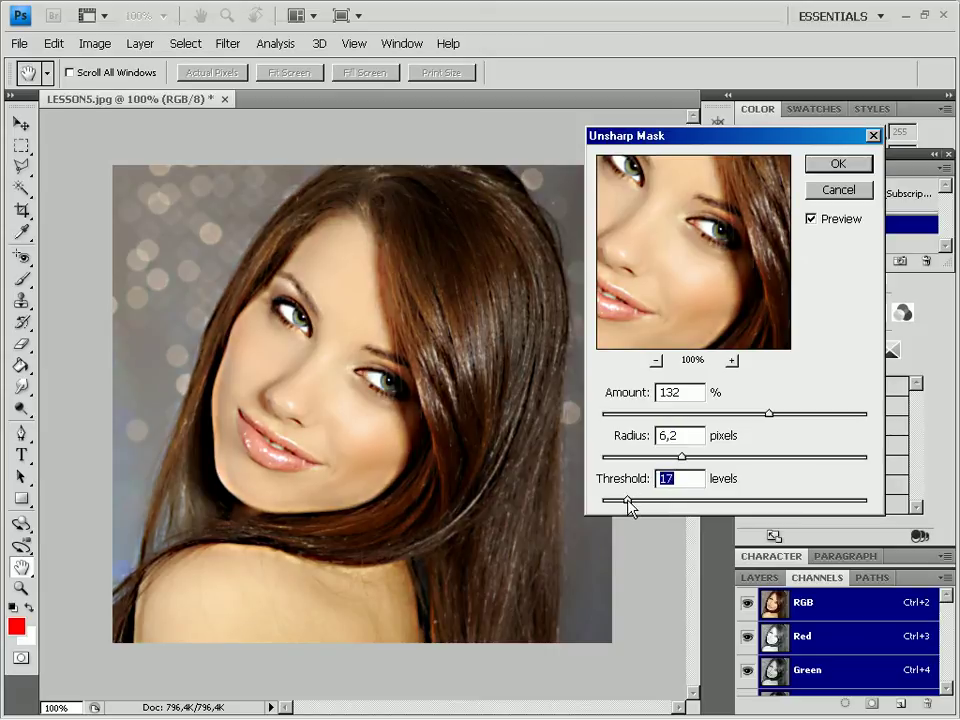